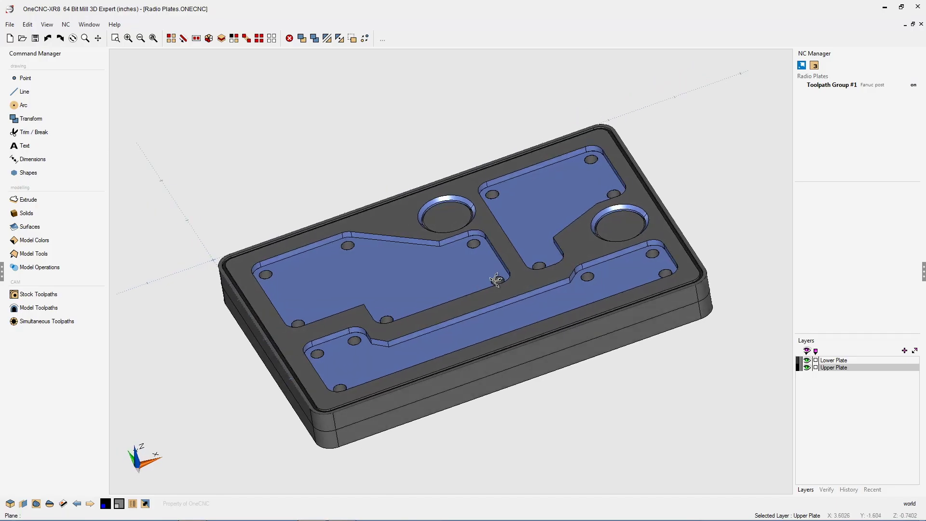
- Orbit the radio plate model to inspect its pockets and holes
middle_drag(548, 249, 519, 363)
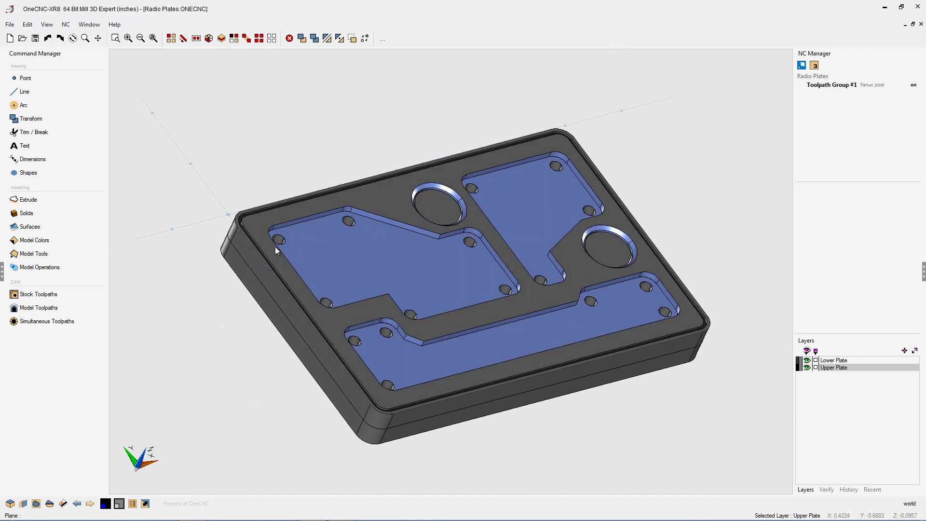
- Start an HS Pocketing toolpath, picking the upper plate's three pocket boundaries
click(52, 296)
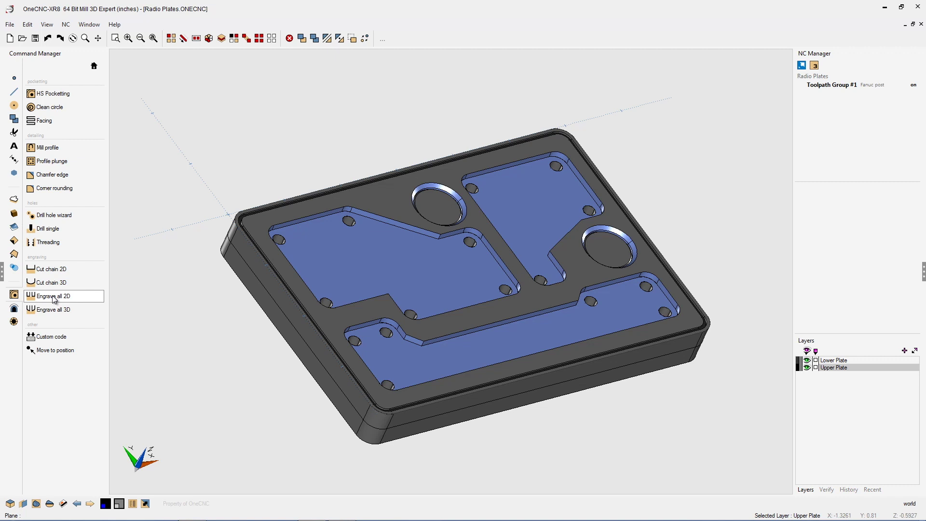
click(62, 93)
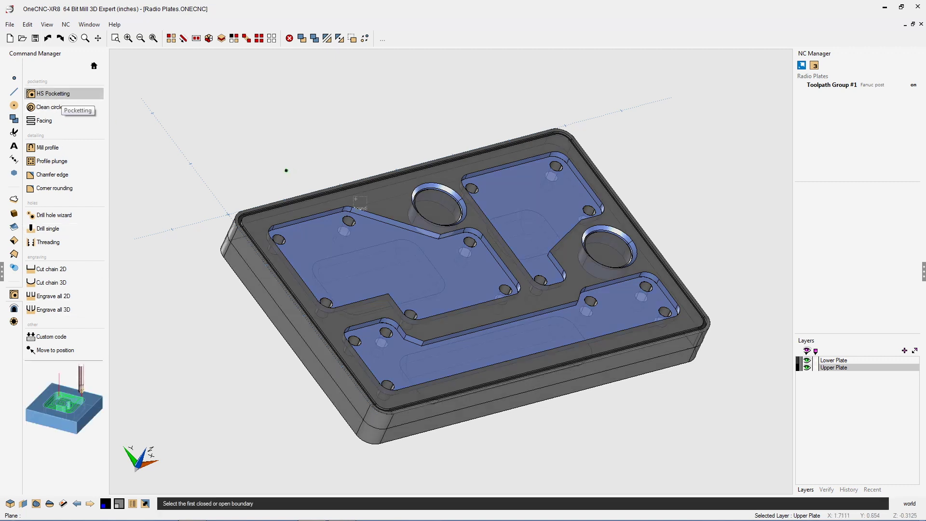
click(379, 222)
click(472, 189)
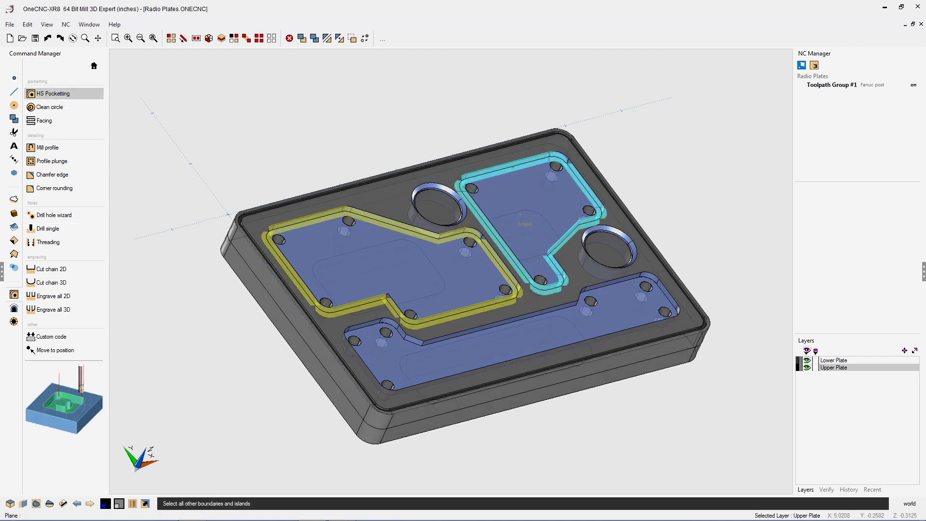
right_click(650, 177)
drag(346, 99, 252, 60)
- Keep tool 1, the 0.5INCH END MILL, and accept all wizard pages to generate the pocketing
double_click(451, 302)
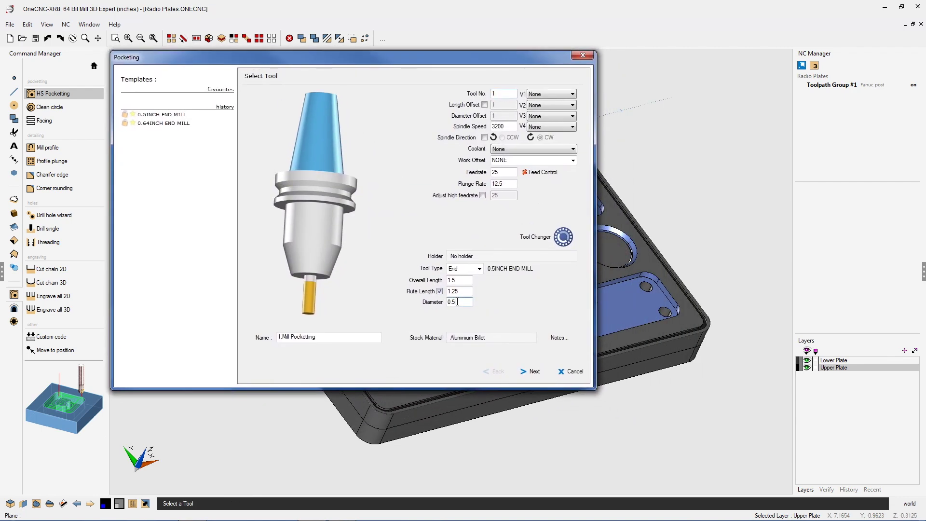
click(531, 372)
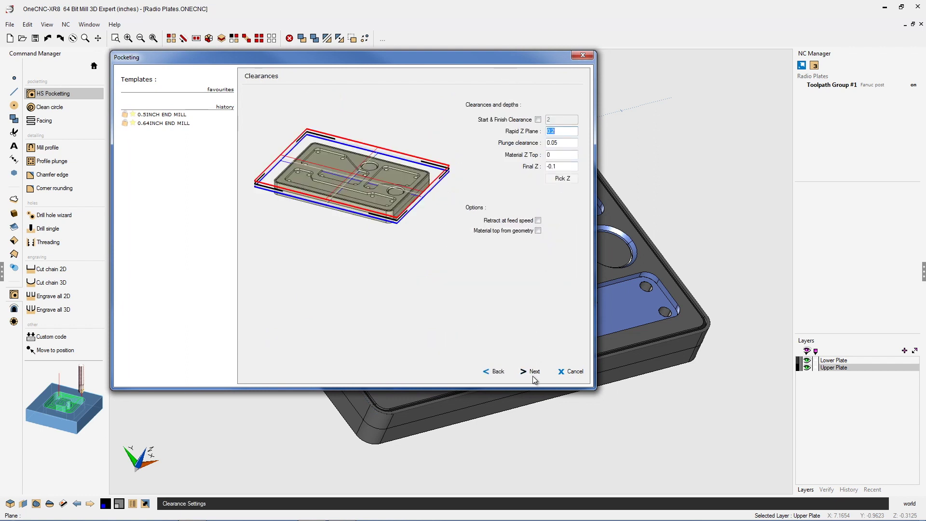
click(534, 378)
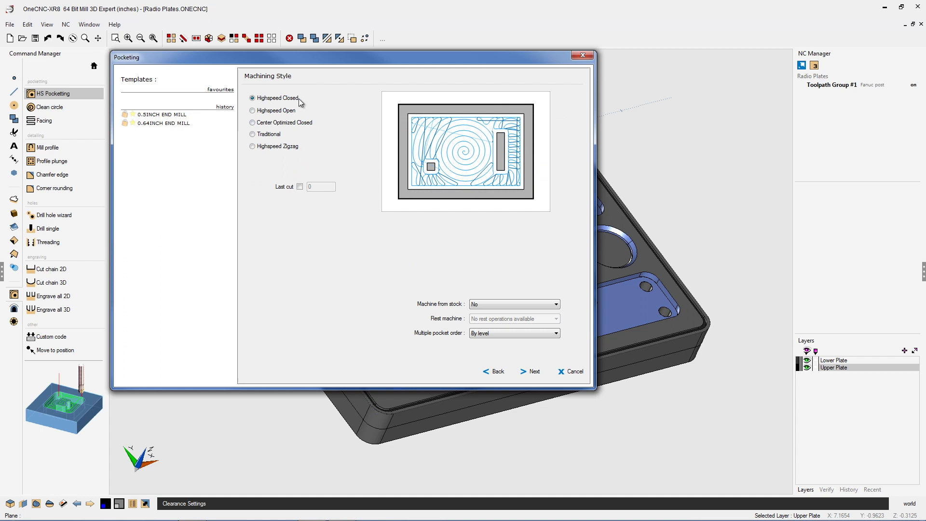
click(531, 372)
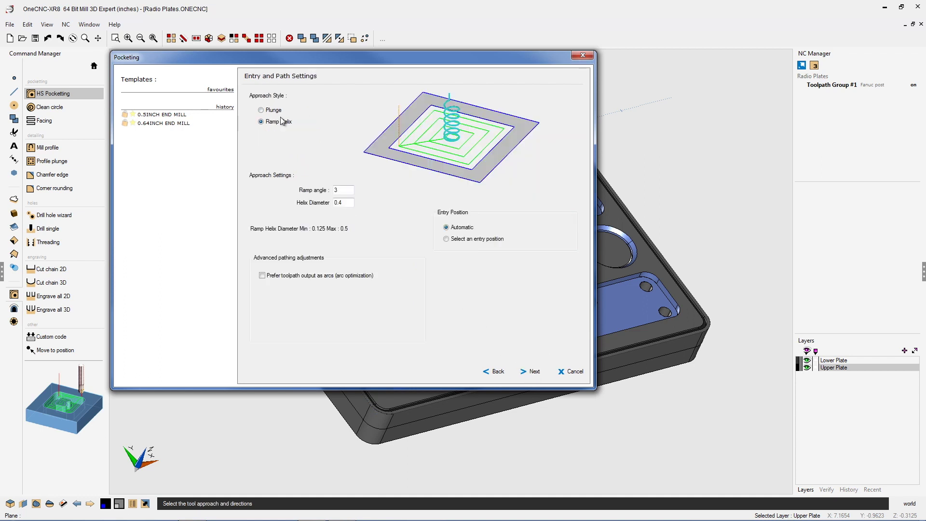
click(534, 374)
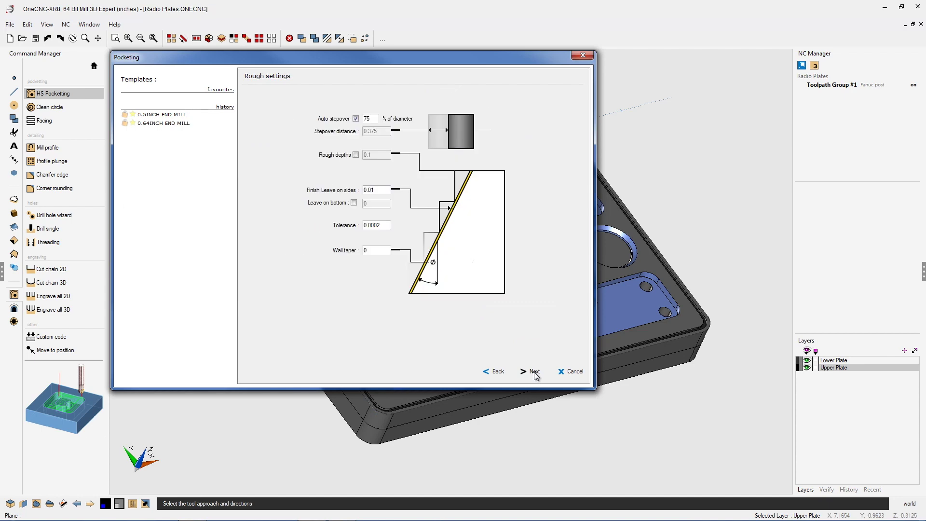
click(534, 373)
click(534, 373)
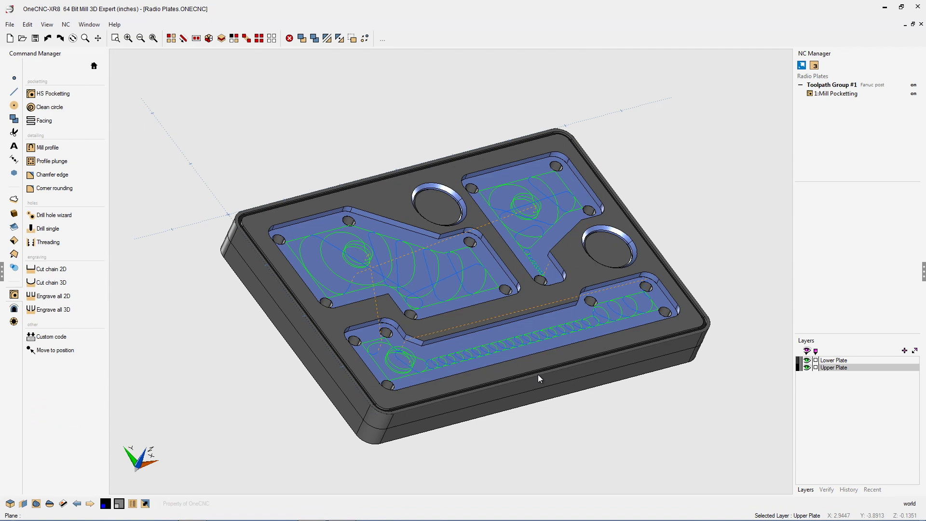
- Hide the Upper Plate layer and start a Z Level rough toolpath
click(807, 367)
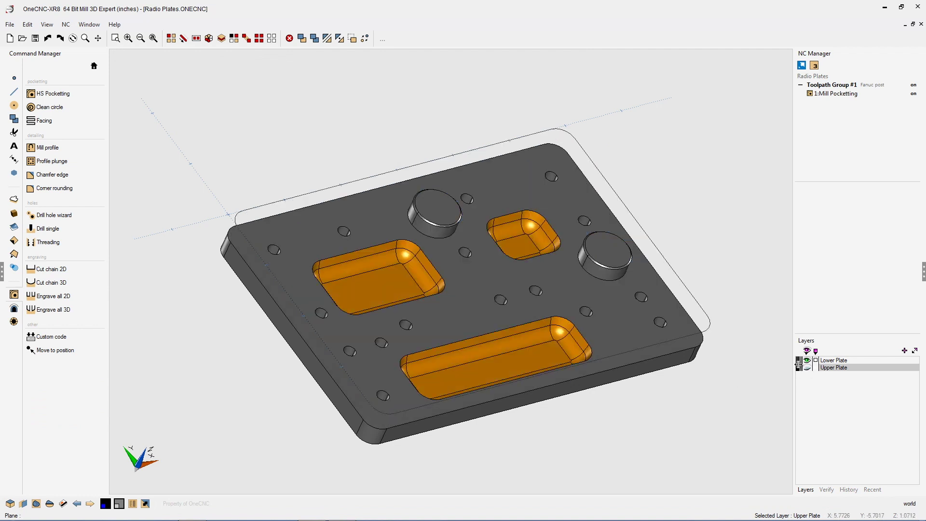
click(14, 310)
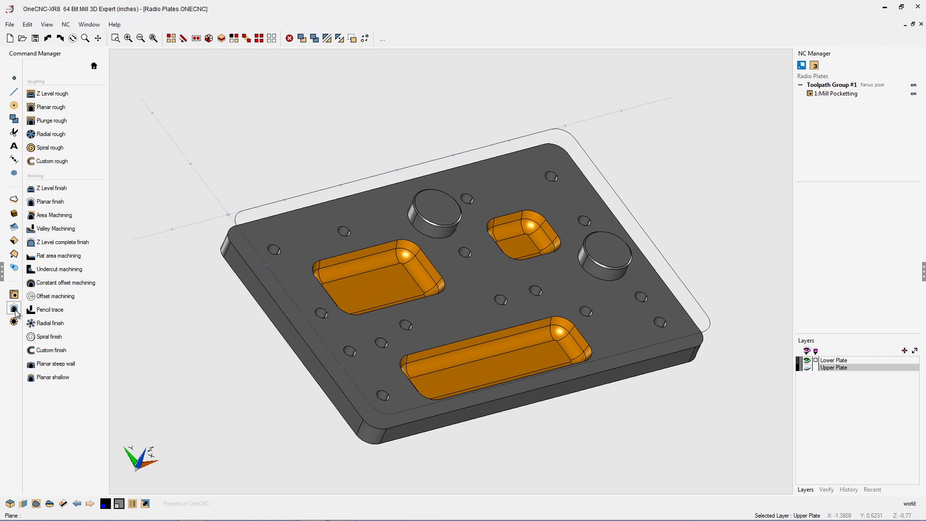
click(65, 99)
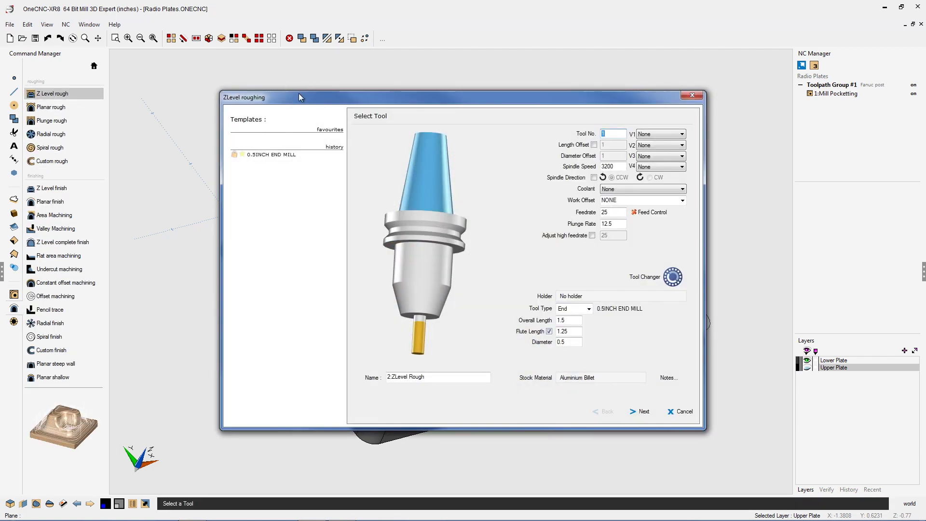
drag(299, 97, 189, 58)
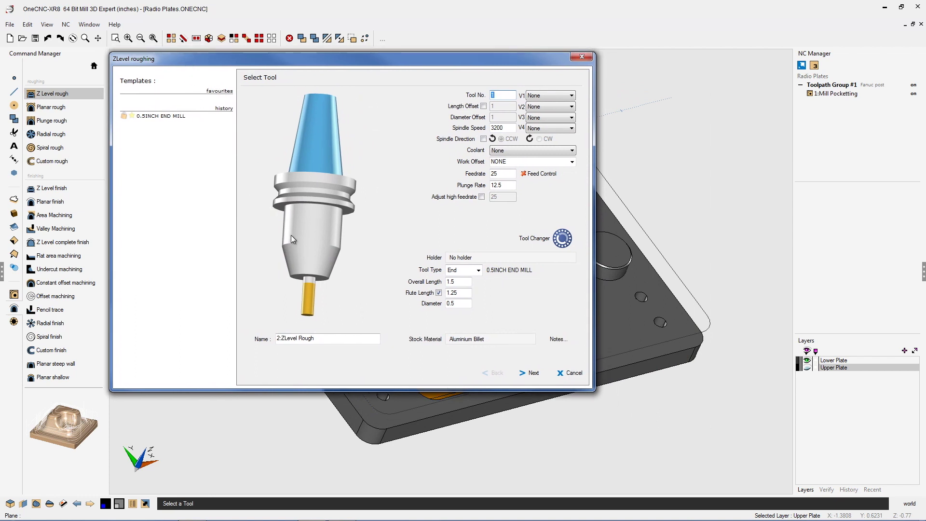
- Accept the default Z-level rough settings on every page to generate 2:ZLevel Rough
click(533, 374)
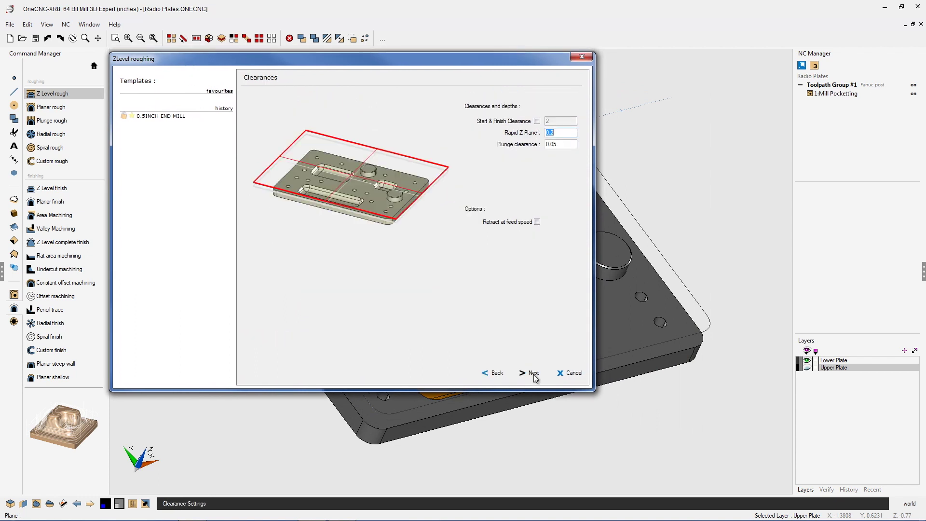
click(534, 374)
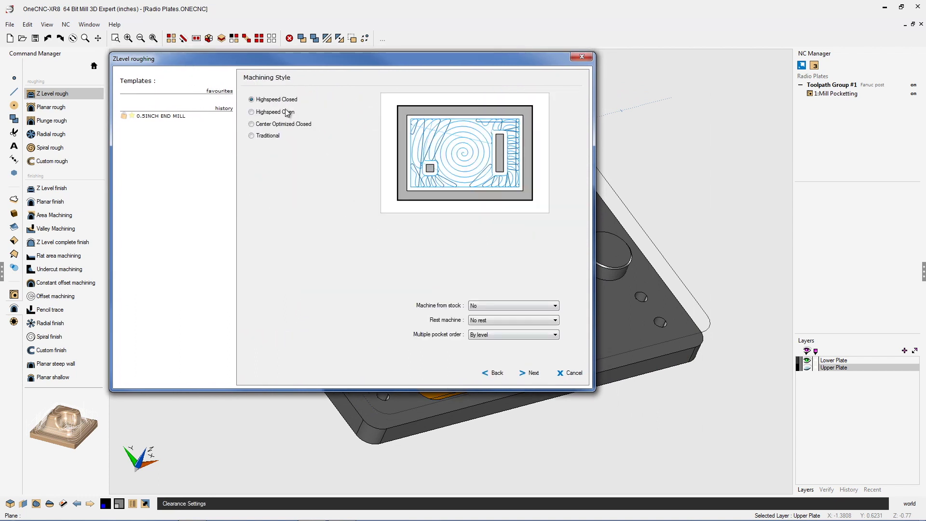
click(534, 375)
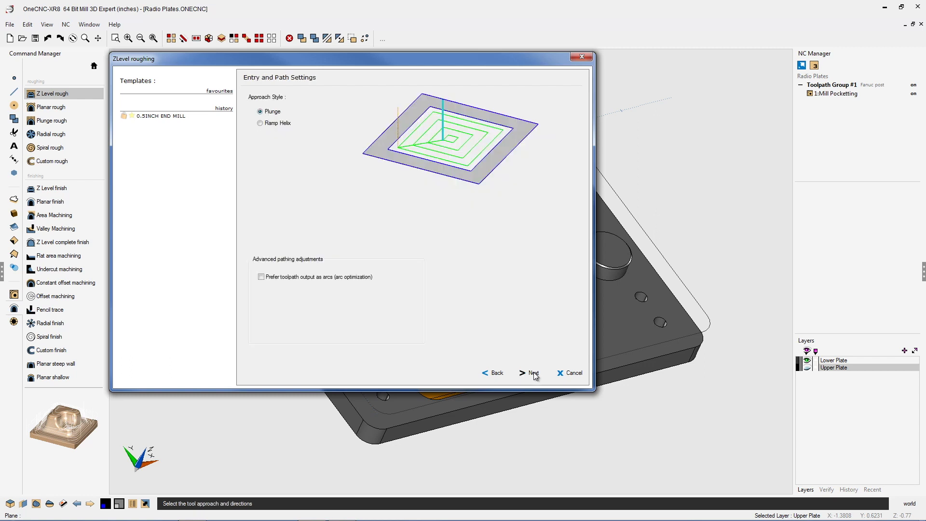
click(535, 375)
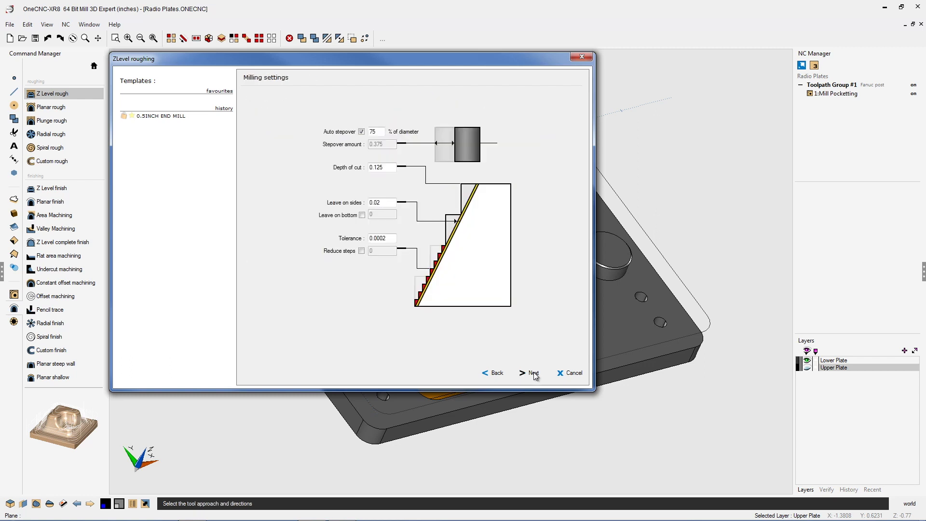
click(534, 375)
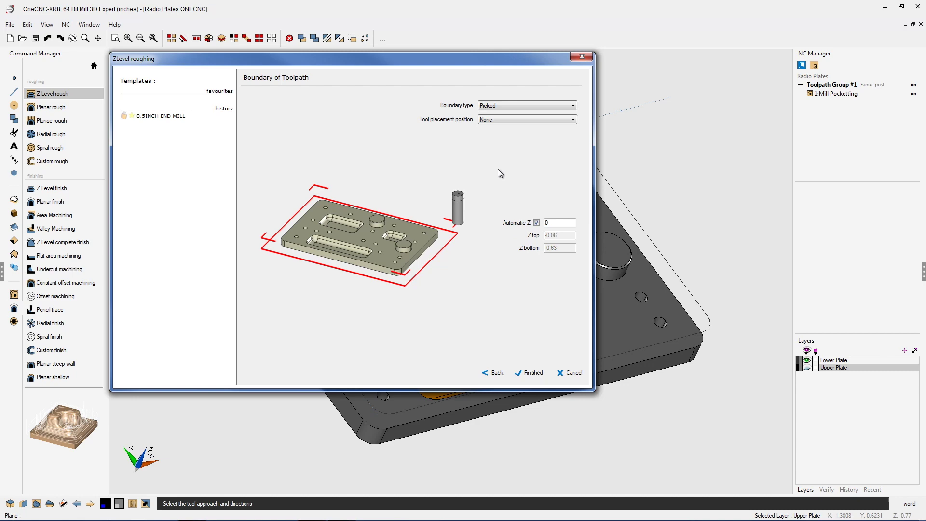
click(530, 373)
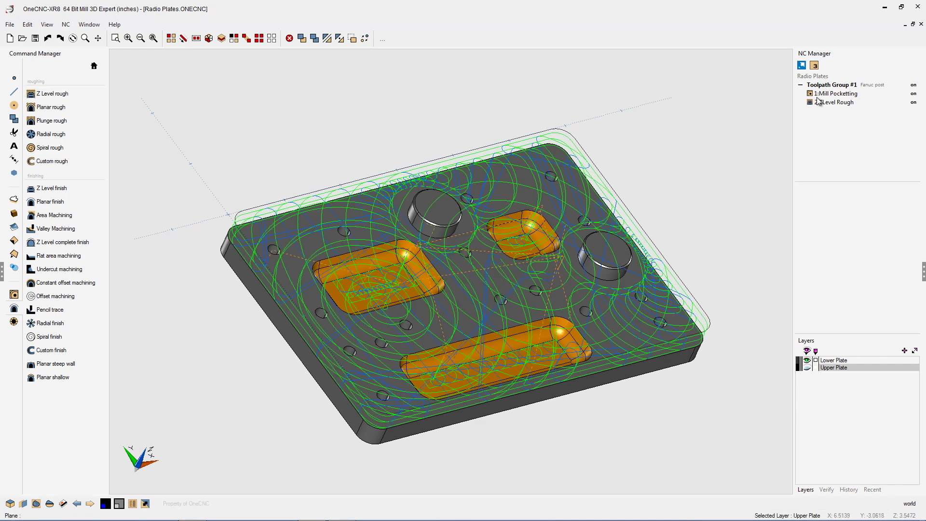
- Post Toolpath Group #1 with the Fanuc post, saving over Radio Plates in the DNC folder
right_click(845, 88)
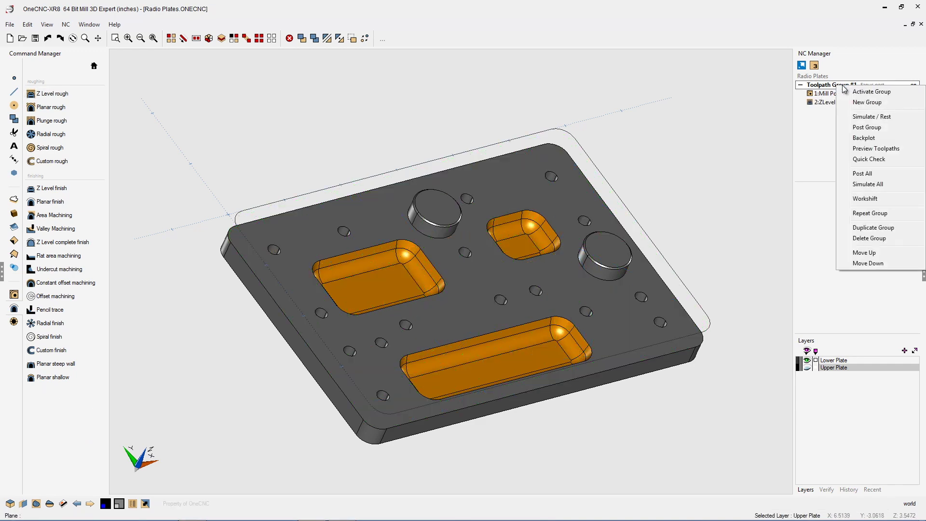
click(866, 127)
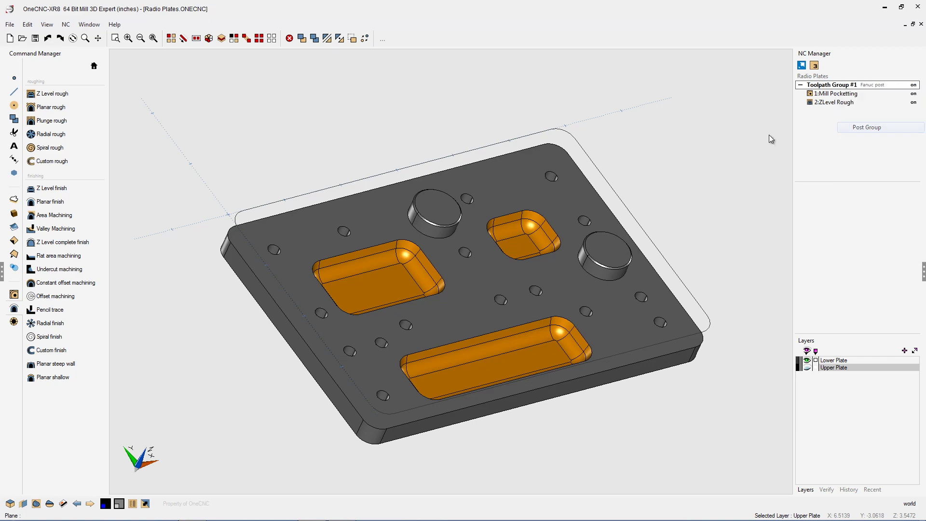
drag(528, 130, 325, 56)
click(143, 114)
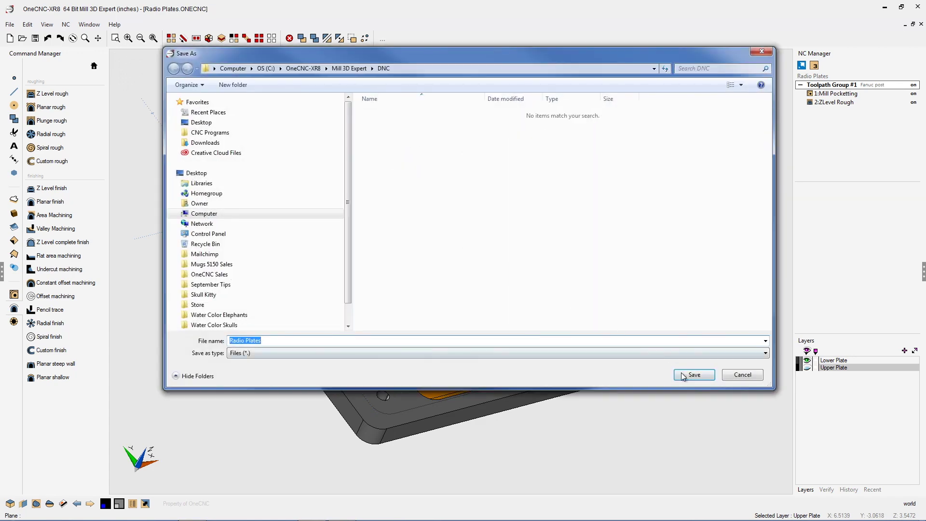
click(682, 374)
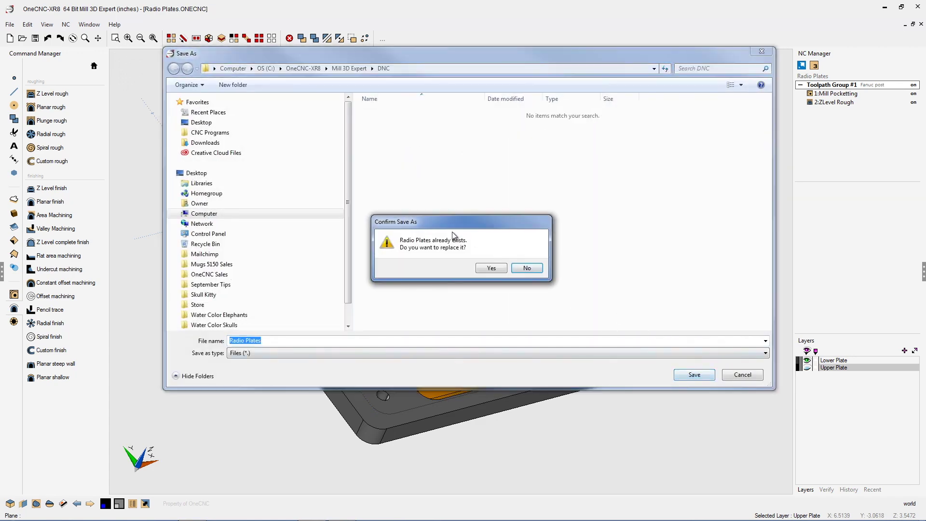
click(492, 269)
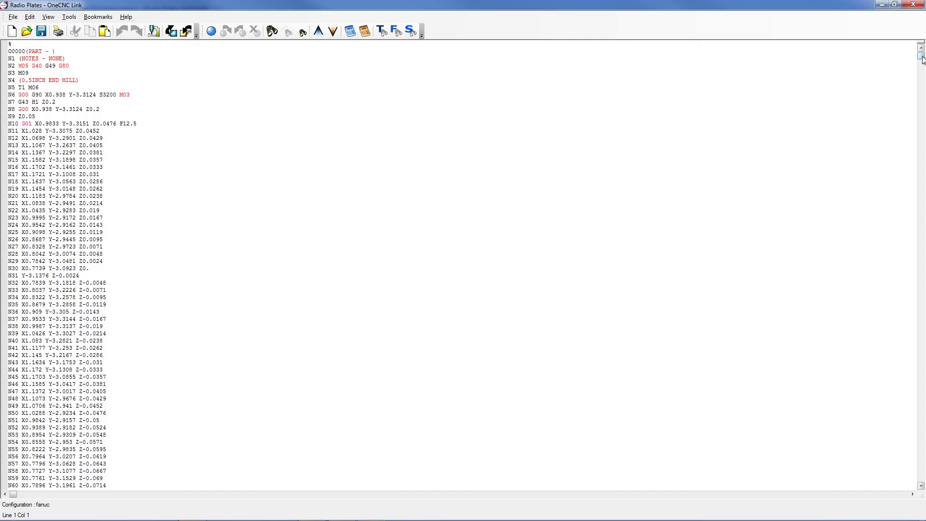
- Scroll to the end of the Radio Plates program, which finishes at block N11253
drag(921, 56, 902, 482)
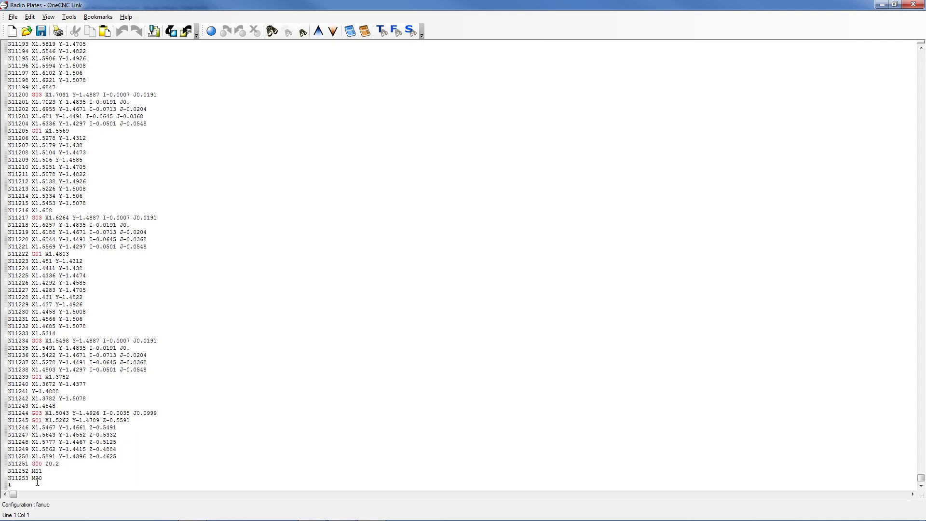
- Close OneCNC Link and open 1:Mill Pocketting for editing
click(913, 4)
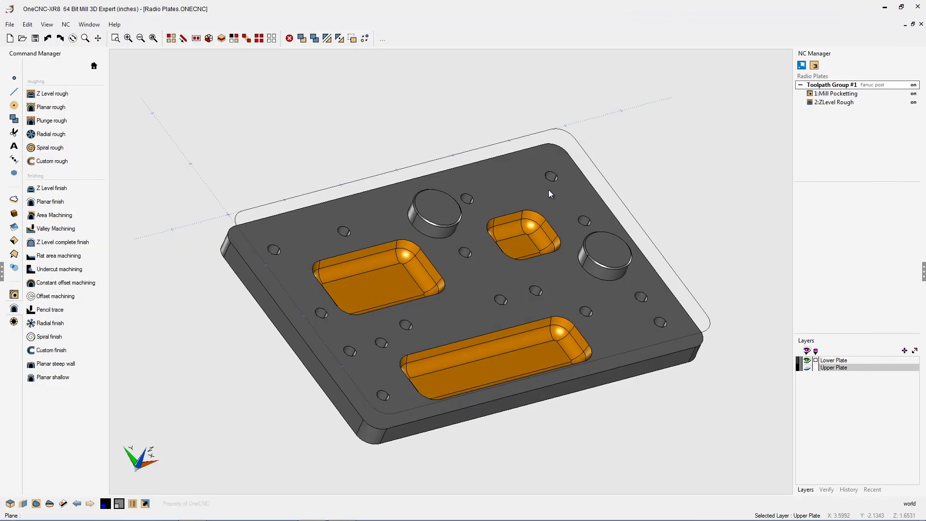
right_click(836, 95)
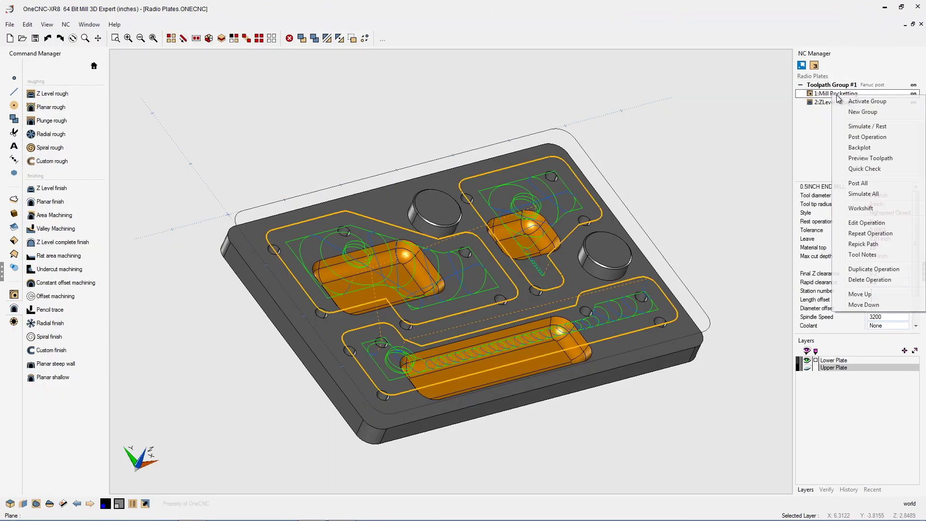
click(860, 223)
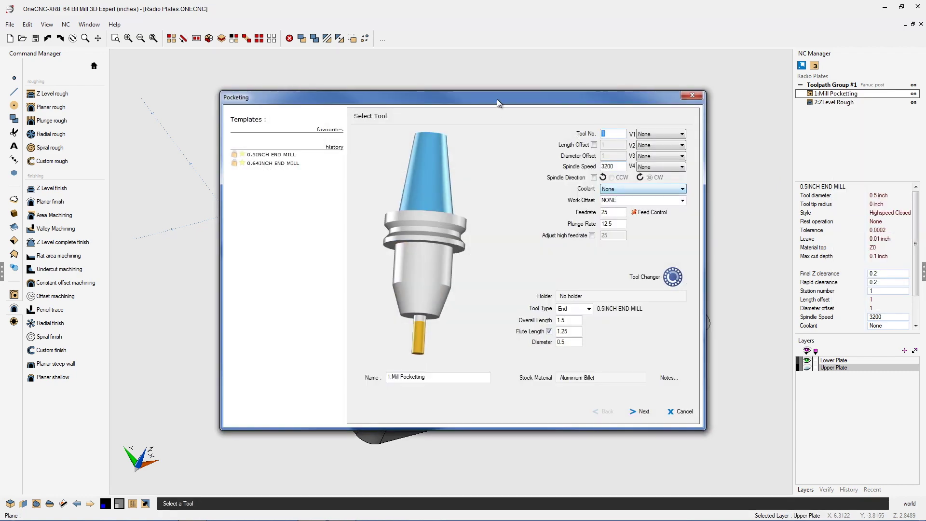
drag(496, 99, 377, 62)
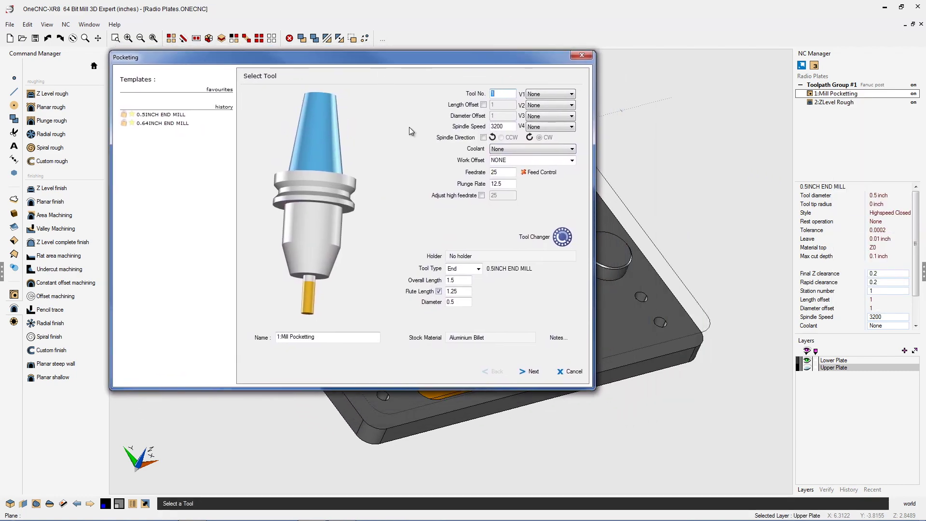
- Tick 'Prefer toolpath output as arcs' in Entry and Path Settings and regenerate the pocketing
click(533, 374)
click(533, 373)
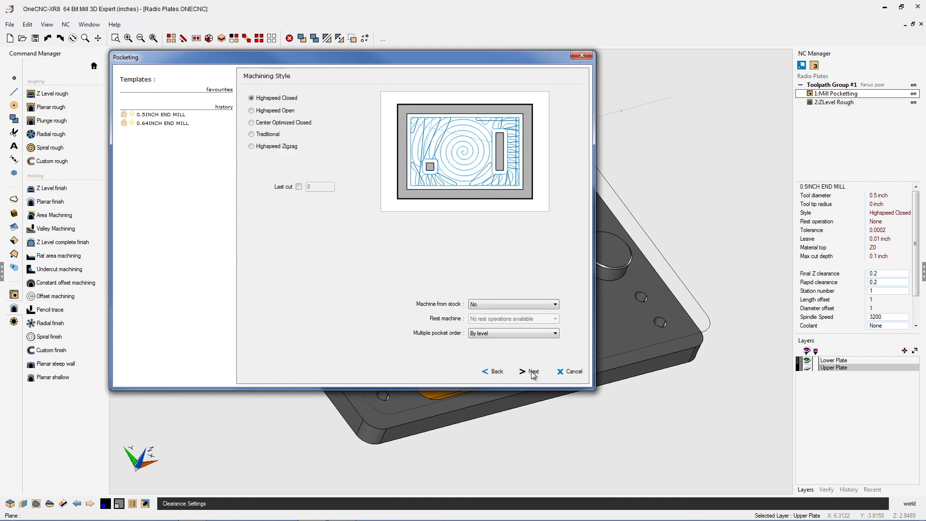
click(533, 372)
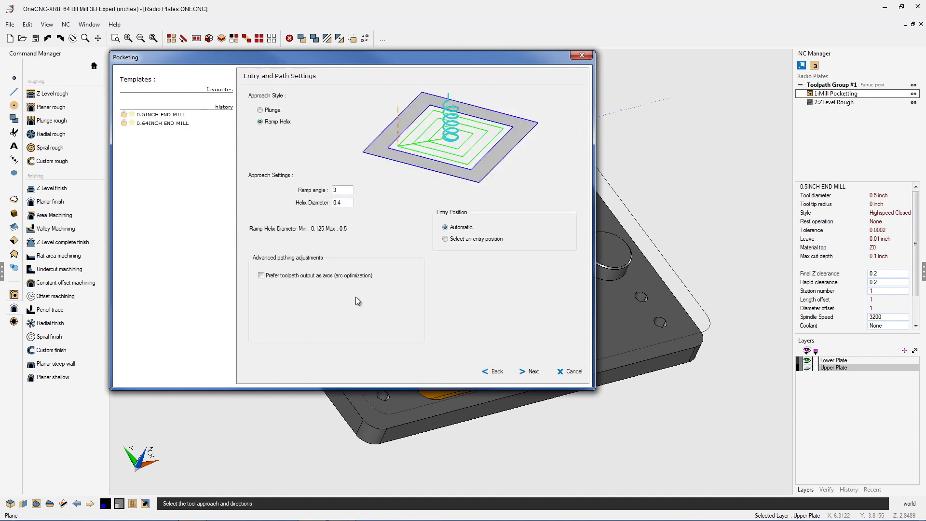
click(262, 275)
click(532, 372)
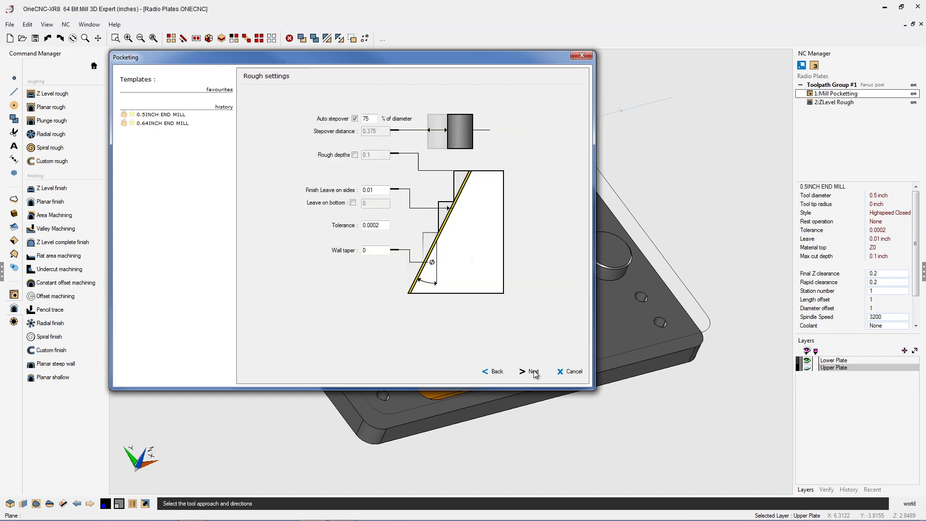
click(534, 372)
click(532, 373)
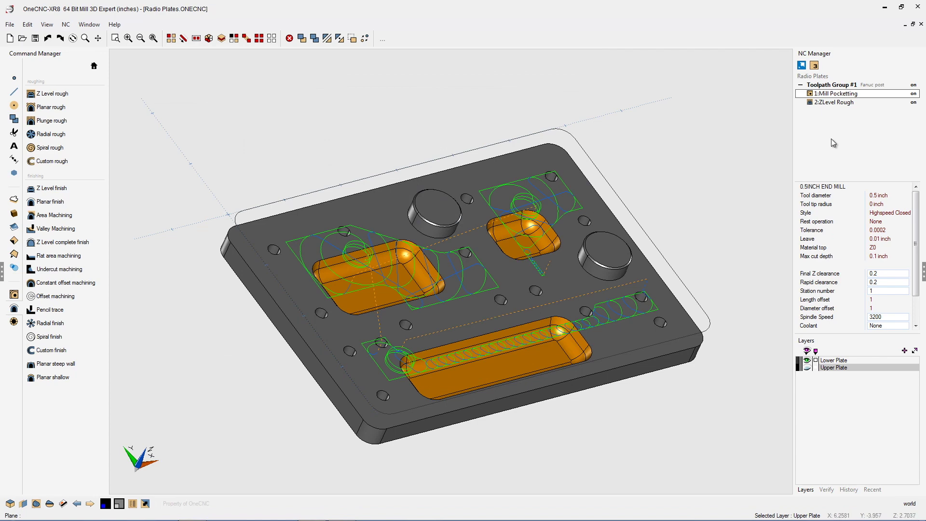
- Re-run 2:ZLevel Rough with unchanged settings, declining to repick the machining boundary
right_click(839, 104)
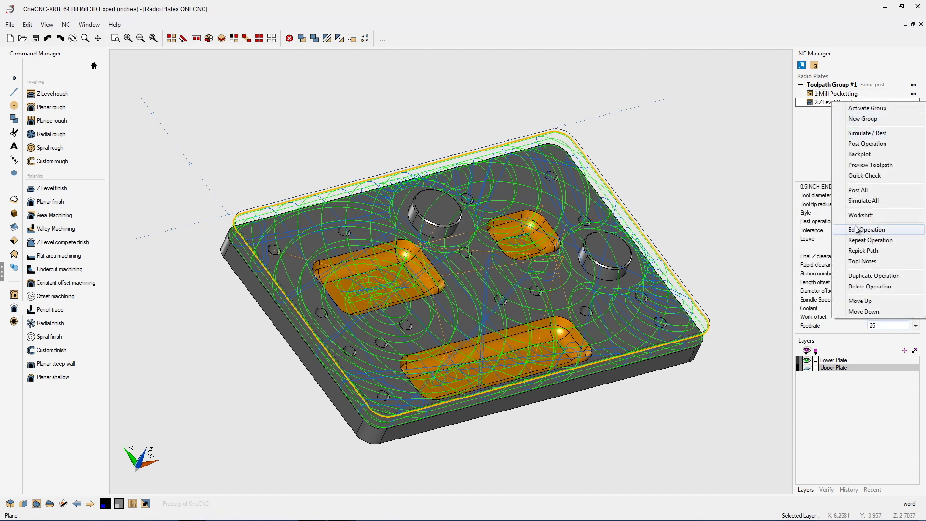
click(856, 229)
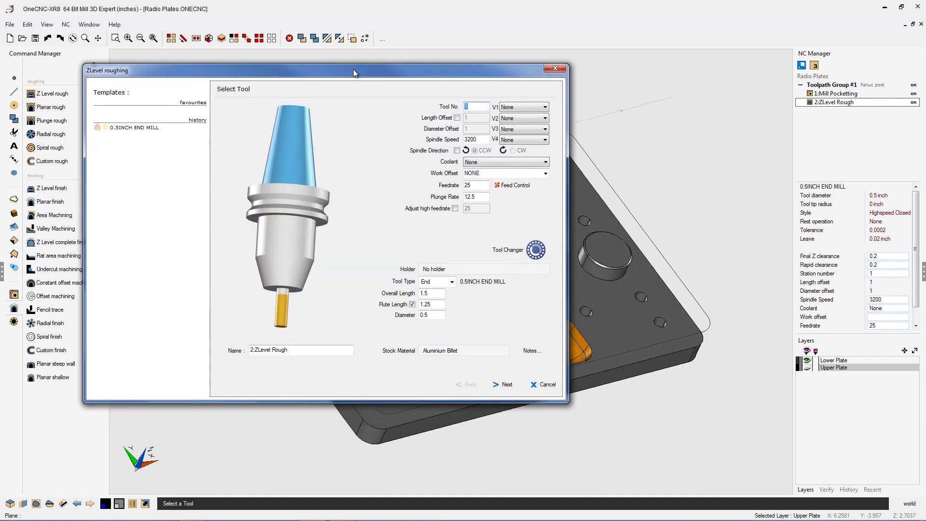
drag(353, 72, 380, 58)
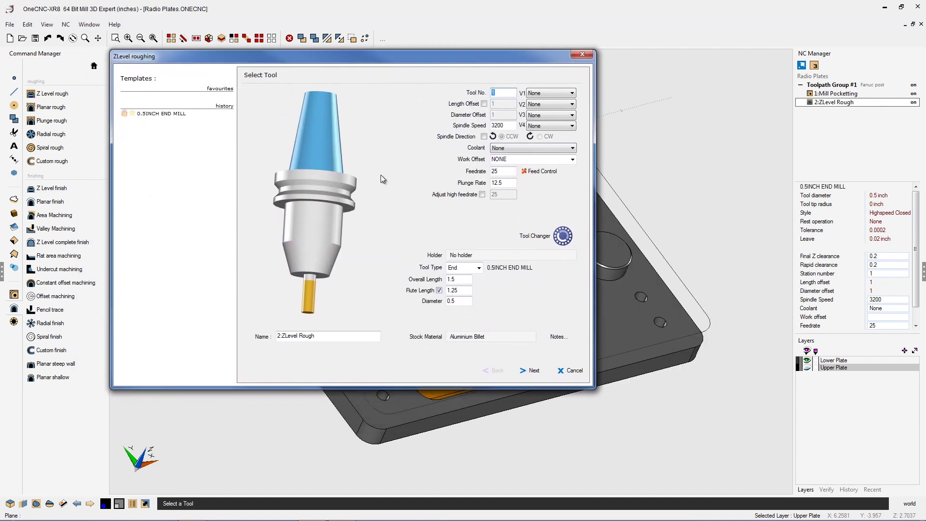
click(532, 371)
click(528, 371)
click(526, 371)
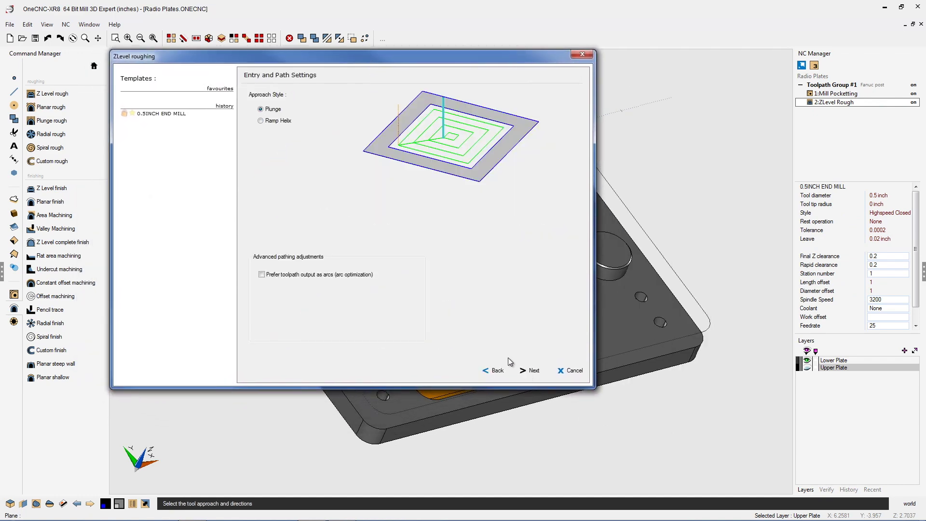
click(533, 370)
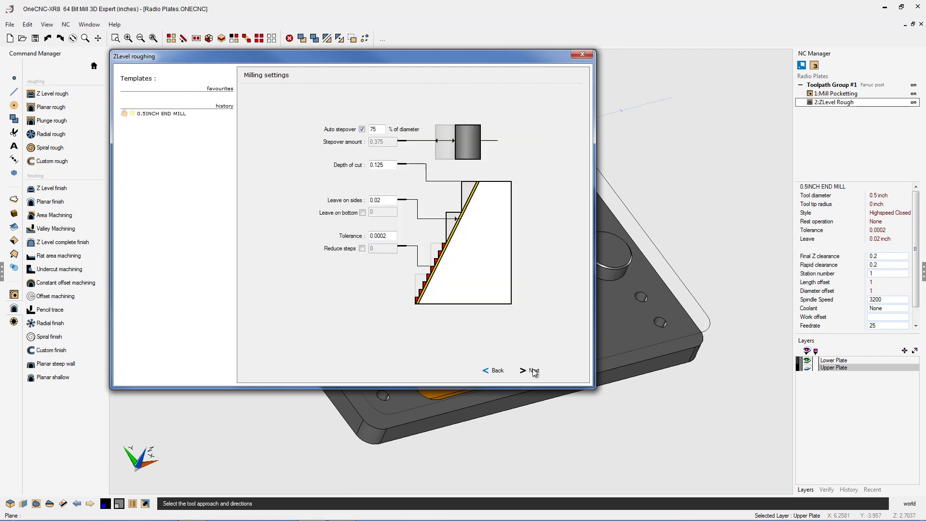
click(532, 371)
click(533, 369)
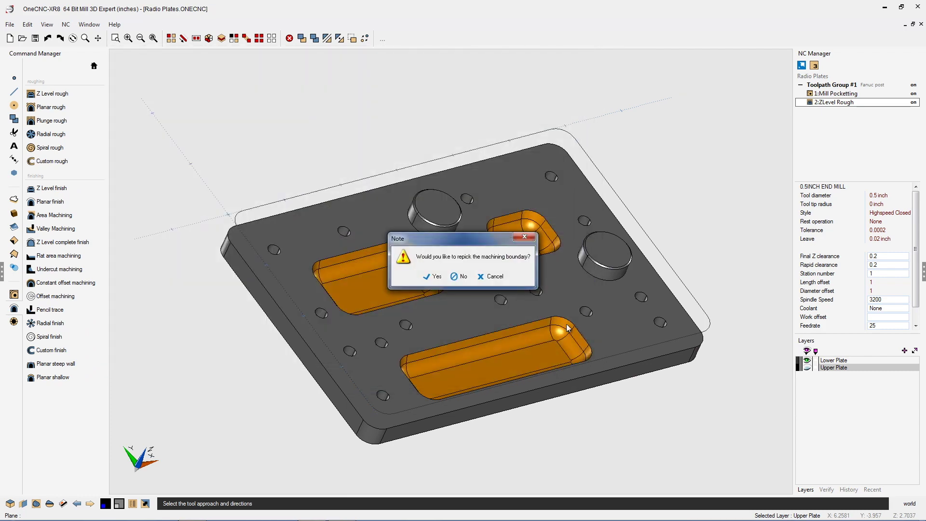
click(463, 277)
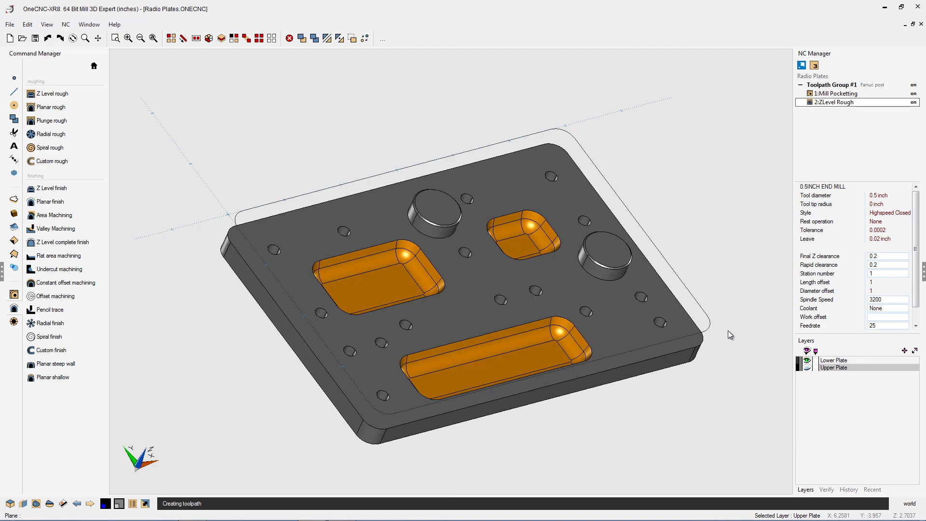
- Repost Toolpath Group #1 through the Fanuc post, overwriting the Radio Plates NC file
right_click(825, 85)
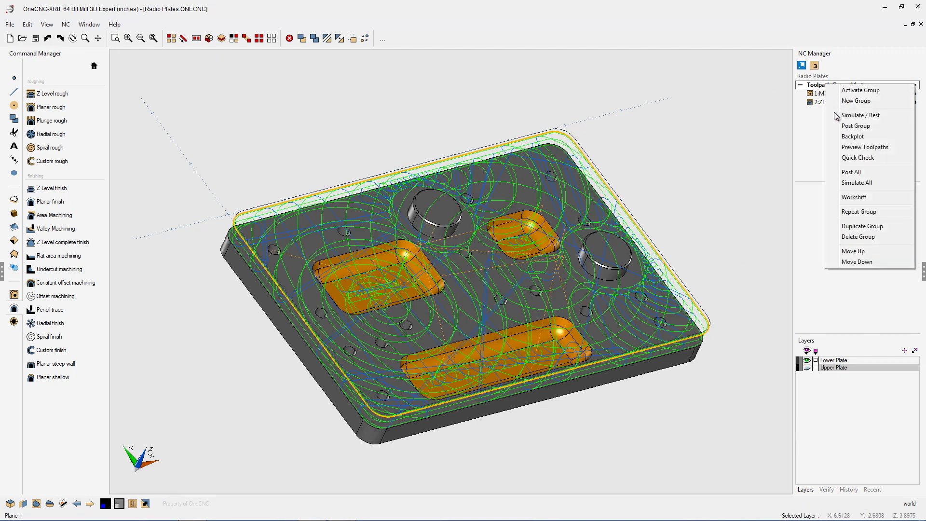
click(845, 126)
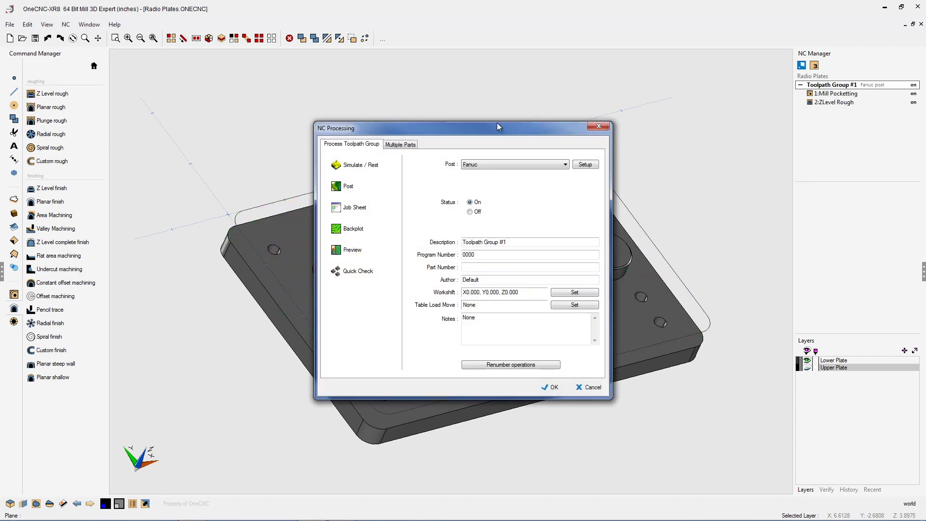
drag(499, 127, 292, 56)
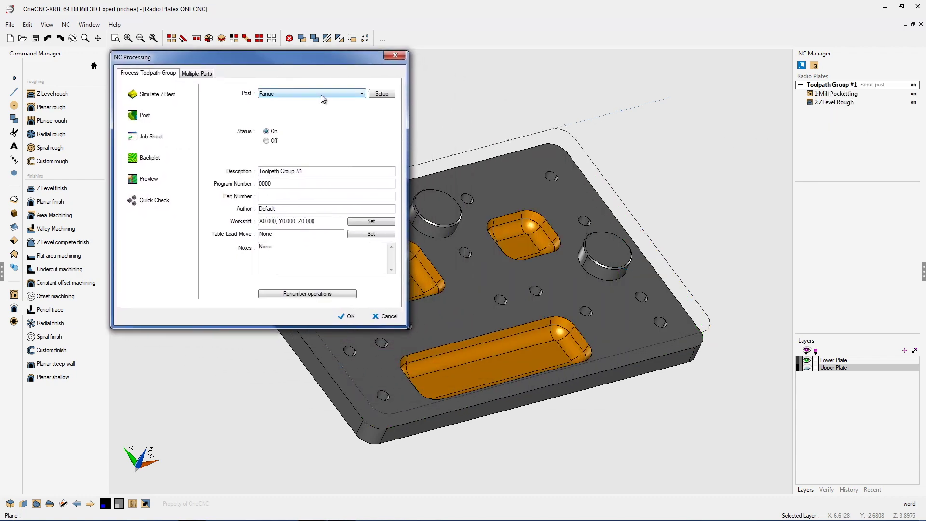
click(145, 115)
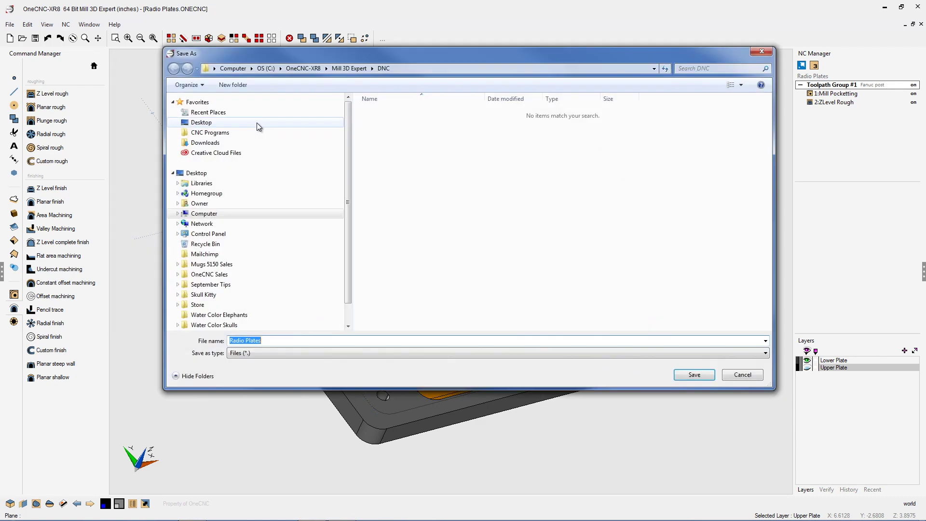
click(695, 375)
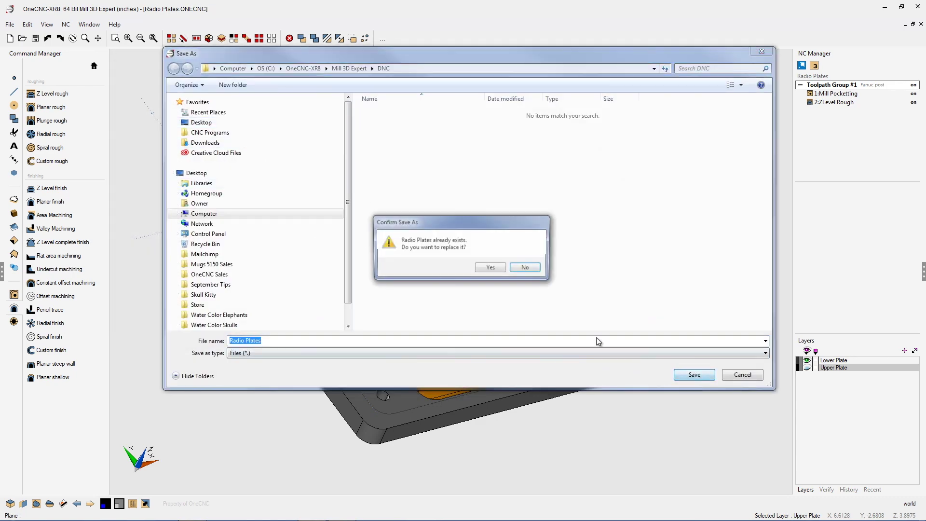
click(491, 268)
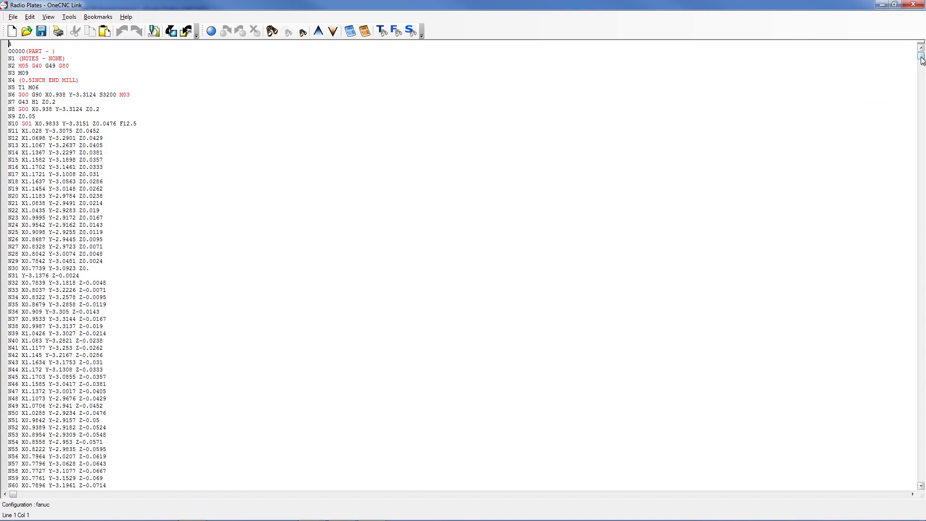
- Confirm the reposted program now ends at block N3772, then close OneCNC Link
drag(921, 58, 909, 487)
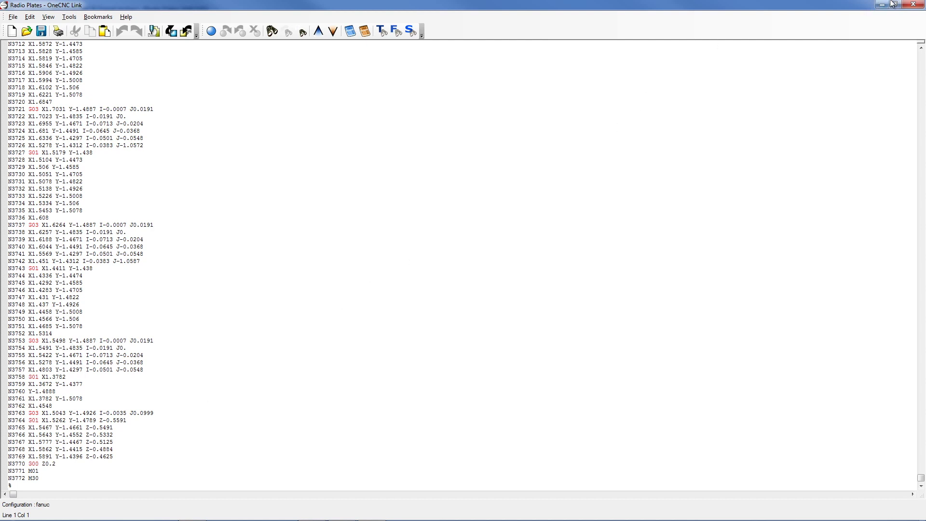
click(913, 4)
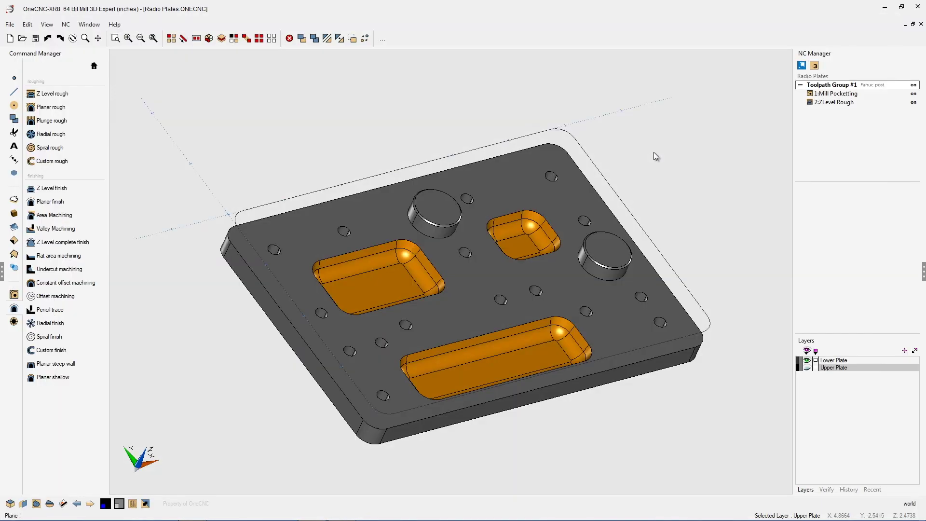